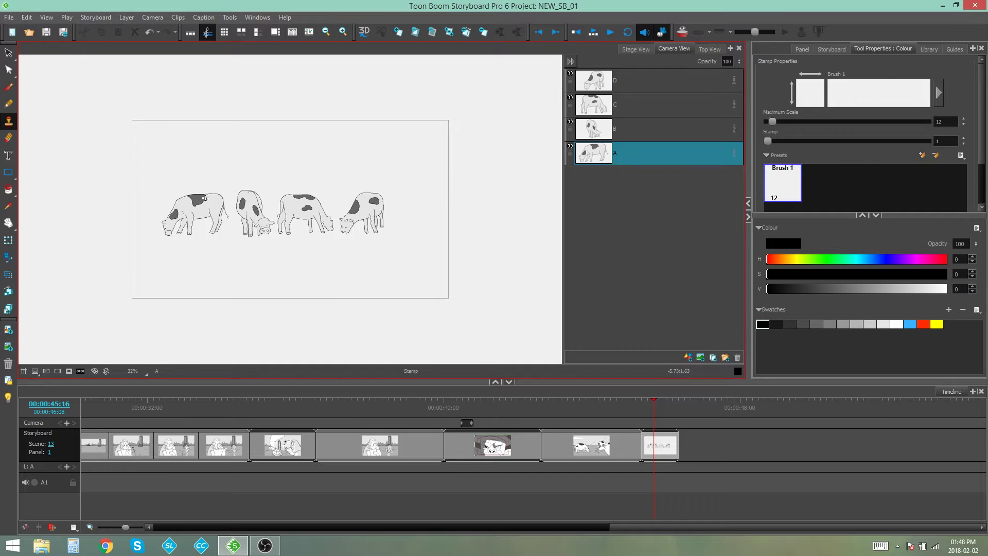
- Step up through cow layers A, B, C and D and return to layer A, twice
{"action": "left_click", "coordinate": [684, 129]}
{"action": "left_click", "coordinate": [675, 103]}
{"action": "left_click", "coordinate": [671, 86]}
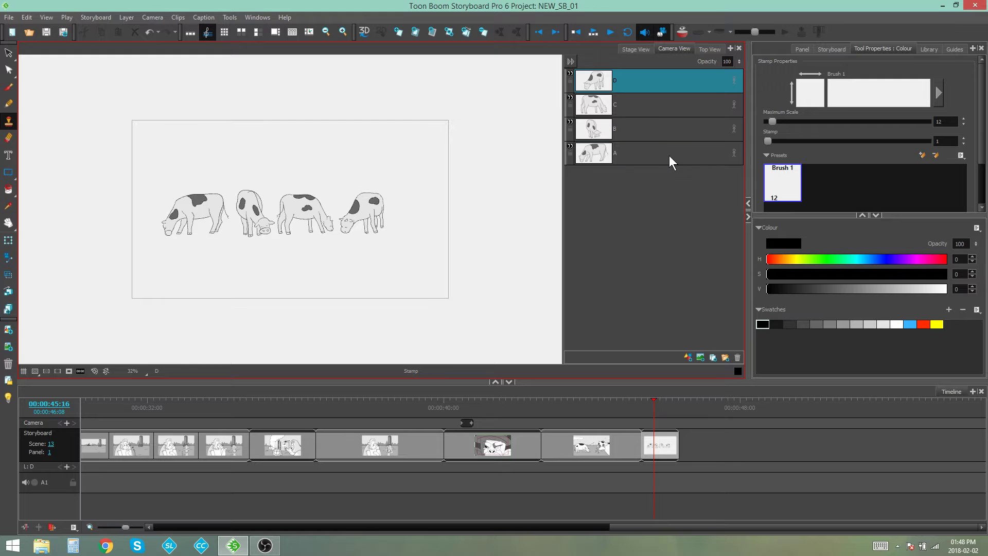
{"action": "left_click", "coordinate": [669, 156]}
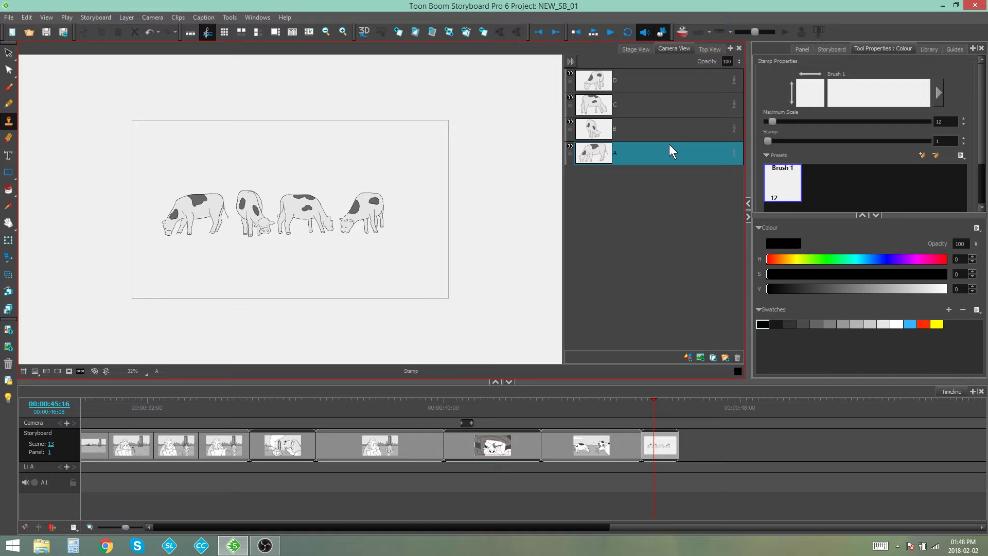
{"action": "left_click", "coordinate": [621, 126]}
{"action": "left_click", "coordinate": [628, 103]}
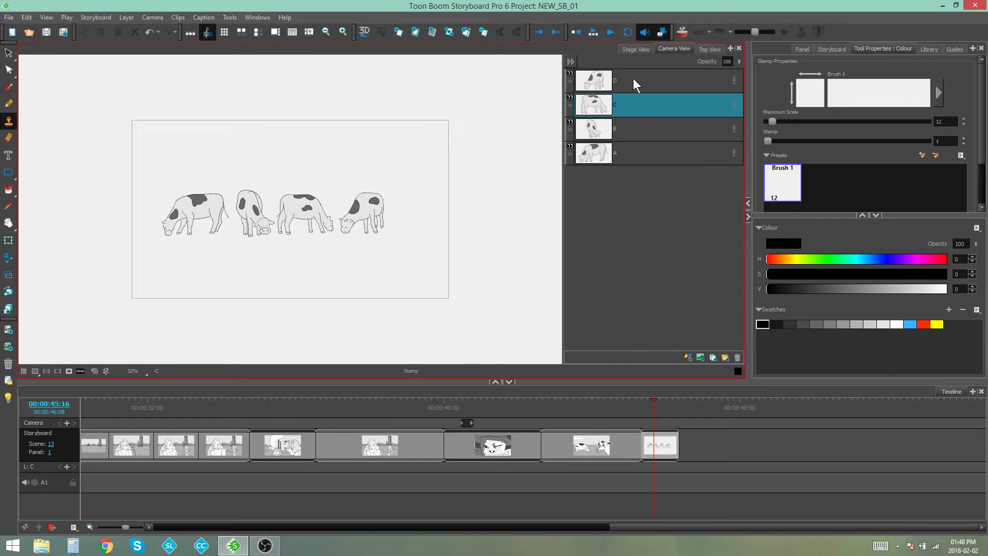
{"action": "left_click", "coordinate": [633, 80]}
{"action": "left_click", "coordinate": [643, 154]}
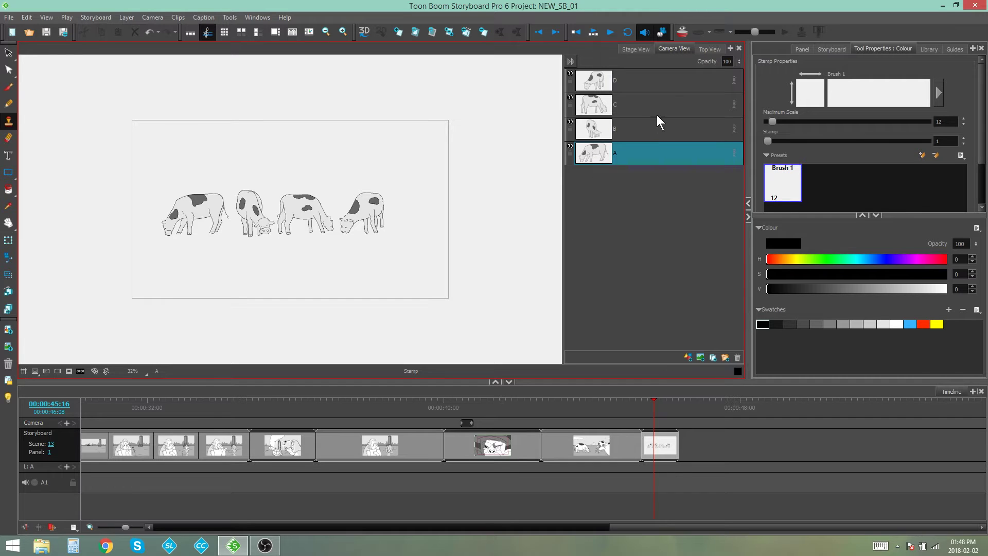
- Add layers B, C and D to the selection and save them as a new 'Cows' brush preset
{"action": "left_click", "coordinate": [658, 86], "text": "shift"}
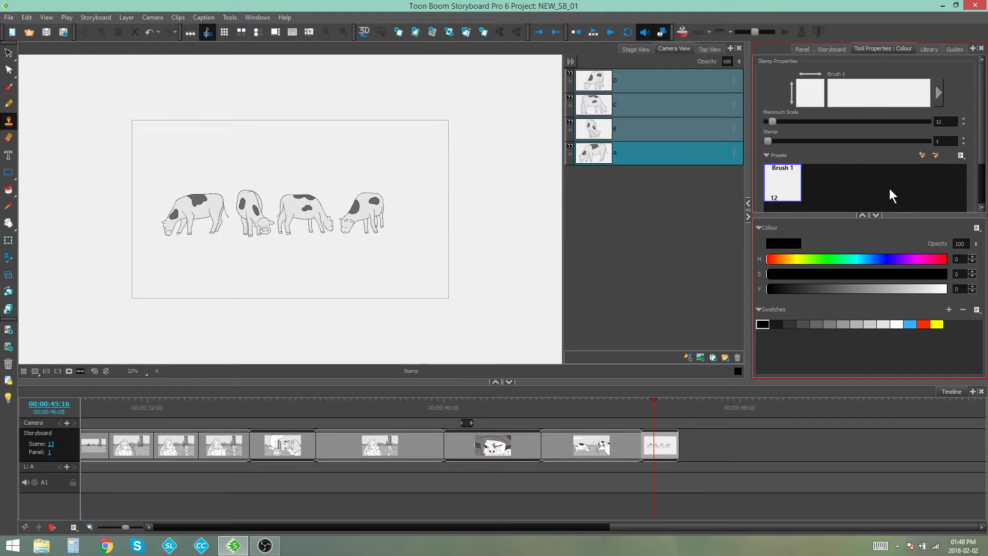
{"action": "left_click", "coordinate": [921, 156]}
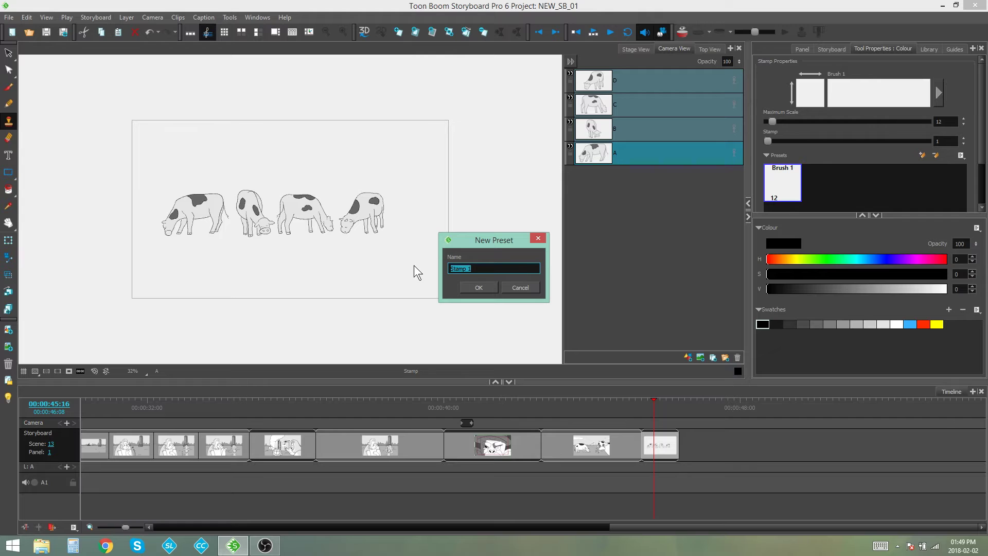
{"action": "type", "text": "Cows"}
{"action": "left_click", "coordinate": [478, 287]}
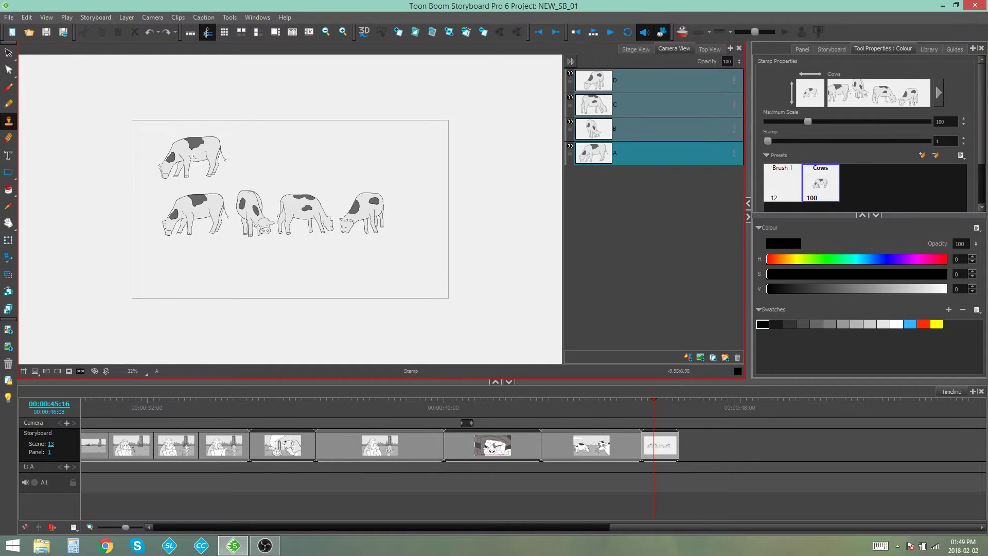
{"action": "left_click_drag", "start_coordinate": [188, 157], "coordinate": [432, 162]}
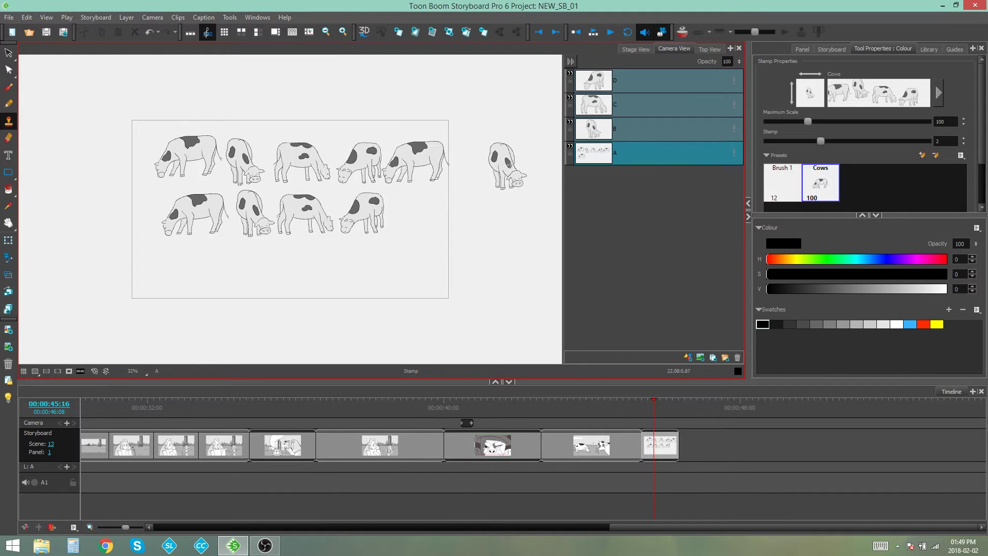
{"action": "key", "text": "ctrl+z"}
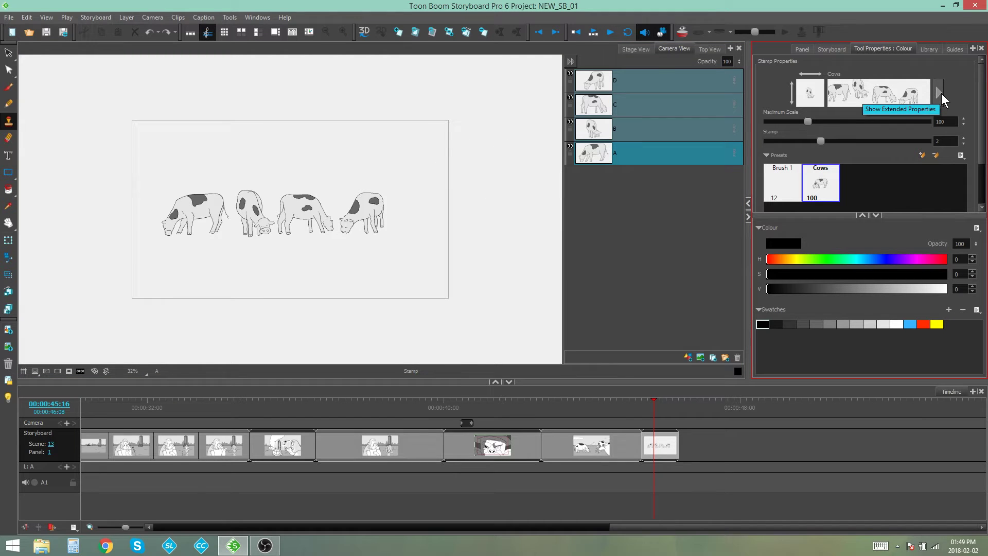
- Expand the Cows stamp settings, set Minimum Scale to 19.4%, and adjust Roundness, Angle and Spacing
{"action": "left_click", "coordinate": [941, 94]}
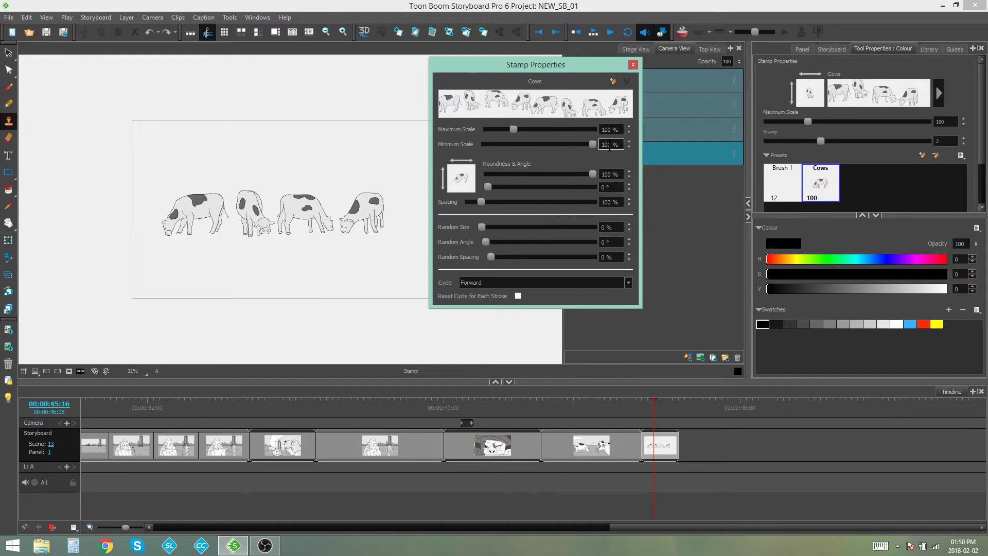
{"action": "left_click_drag", "start_coordinate": [592, 145], "coordinate": [506, 145]}
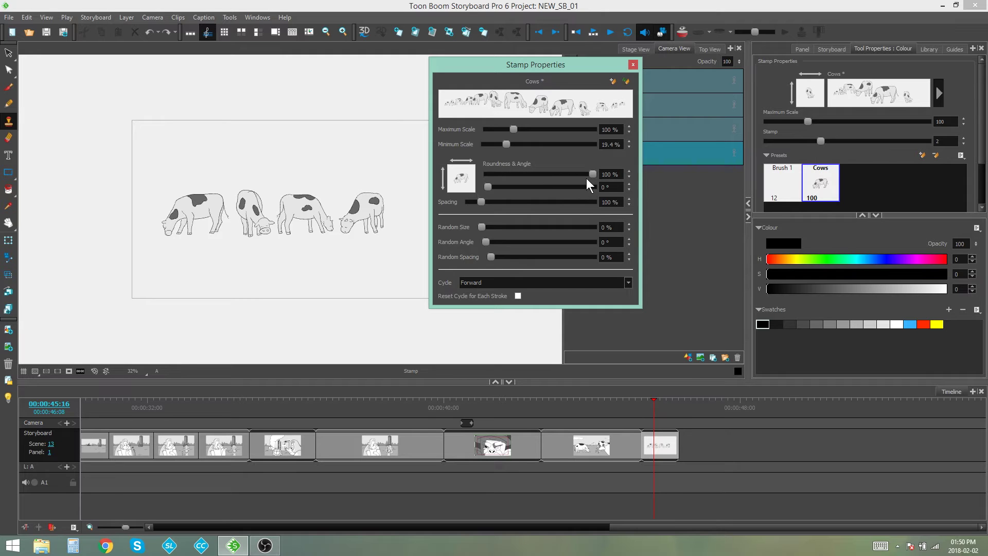
{"action": "mouse_move", "coordinate": [595, 175]}
{"action": "left_mouse_down"}
{"action": "mouse_move", "coordinate": [512, 174]}
{"action": "mouse_move", "coordinate": [606, 175]}
{"action": "left_mouse_up"}
{"action": "mouse_move", "coordinate": [486, 189]}
{"action": "left_mouse_down"}
{"action": "mouse_move", "coordinate": [538, 189]}
{"action": "mouse_move", "coordinate": [477, 190]}
{"action": "left_mouse_up"}
{"action": "left_click_drag", "start_coordinate": [481, 202], "coordinate": [461, 199]}
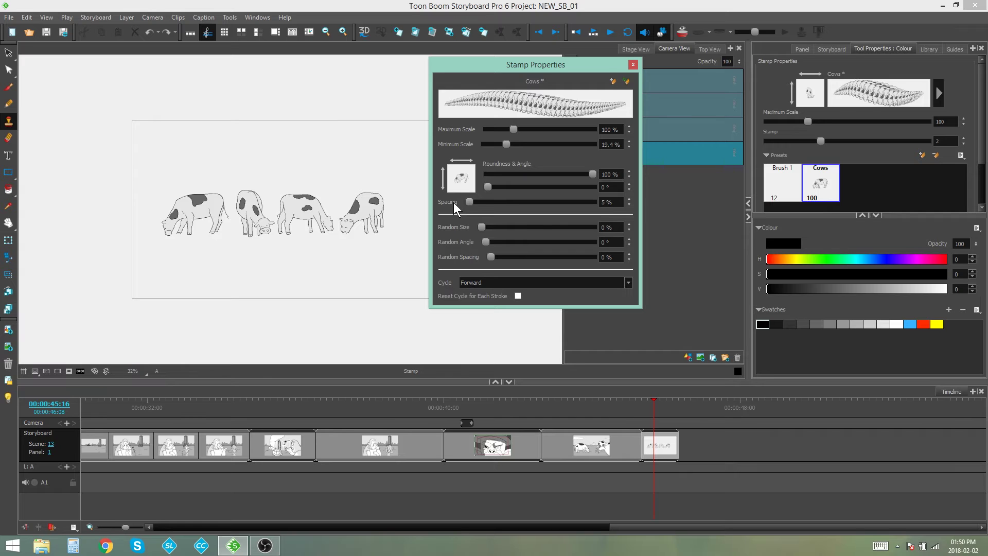
- Raise the Cows stamp spacing to 259.9% and add Random Size variation
{"action": "left_click_drag", "start_coordinate": [452, 202], "coordinate": [502, 206]}
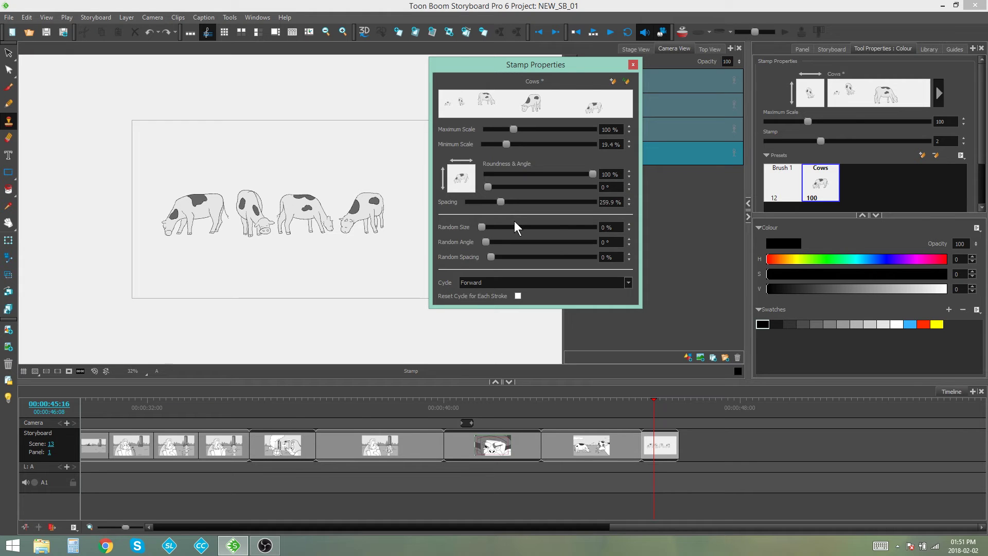
{"action": "left_click_drag", "start_coordinate": [482, 226], "coordinate": [483, 255]}
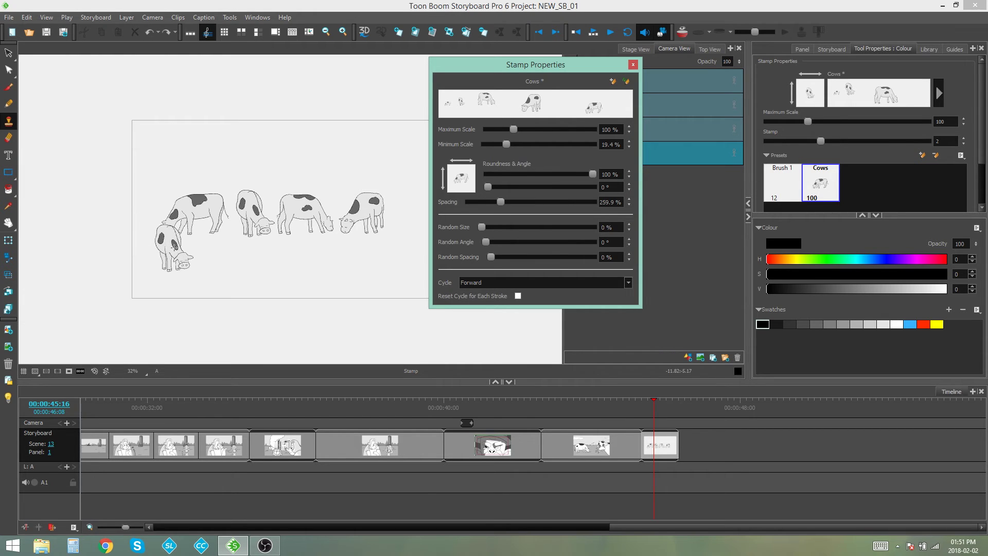
- Stamp a cow beside the leftmost cow and try the Reverse, Forward->Reverse and Hold cycle orders
{"action": "left_click", "coordinate": [193, 228]}
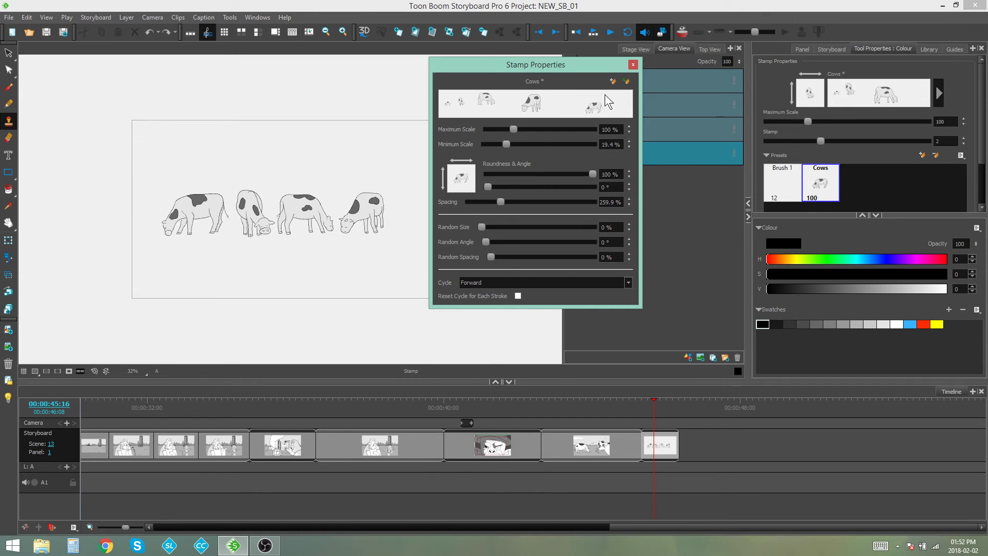
{"action": "left_click", "coordinate": [596, 286]}
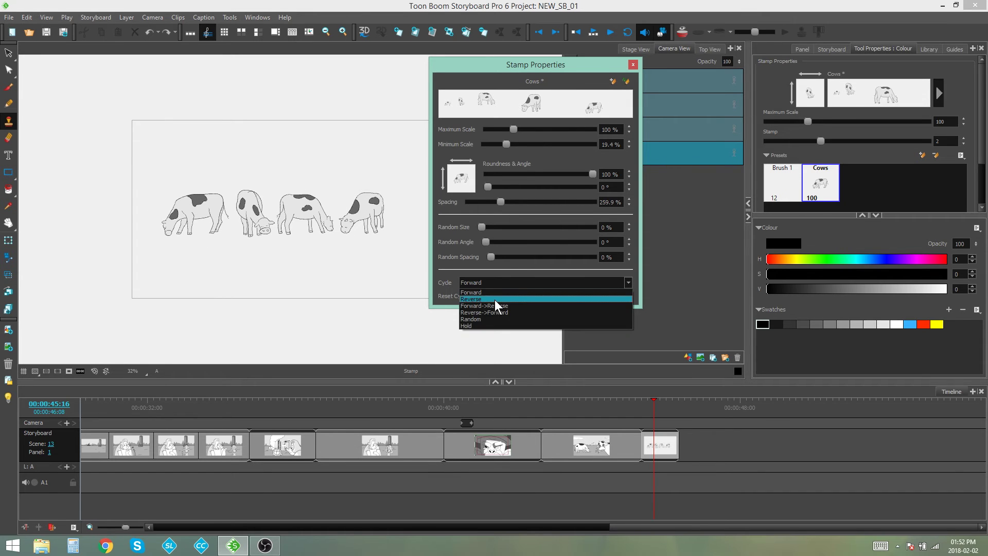
{"action": "left_click", "coordinate": [495, 299]}
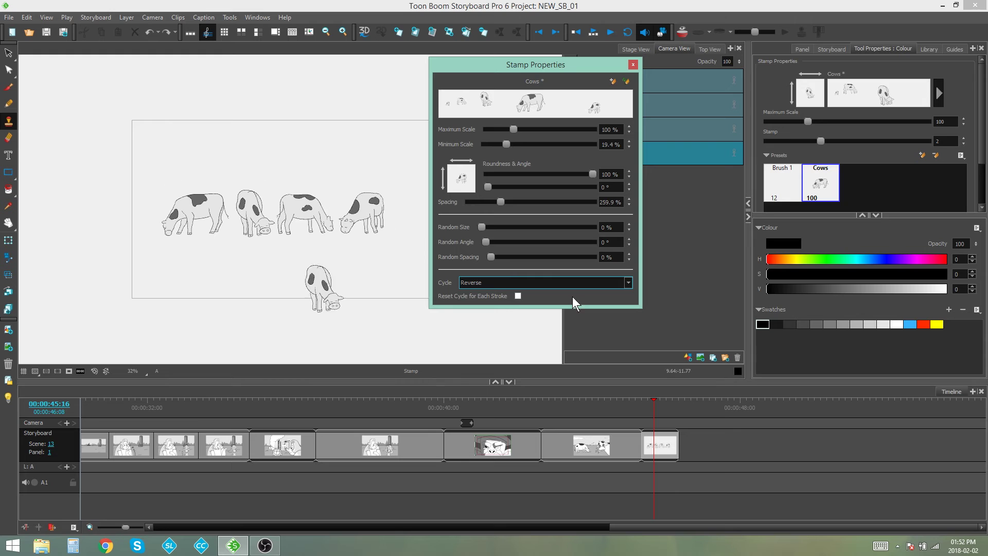
{"action": "left_click", "coordinate": [628, 283]}
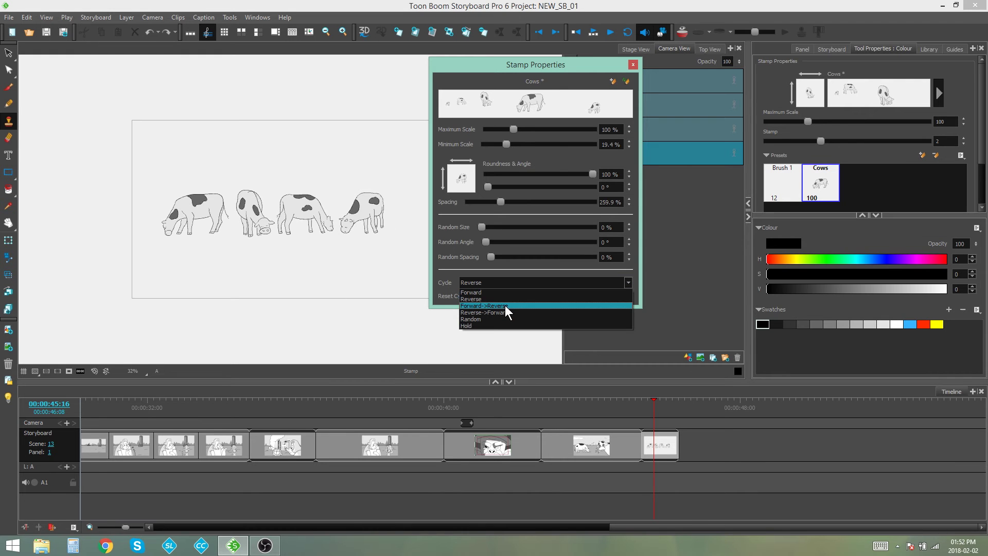
{"action": "left_click", "coordinate": [505, 306]}
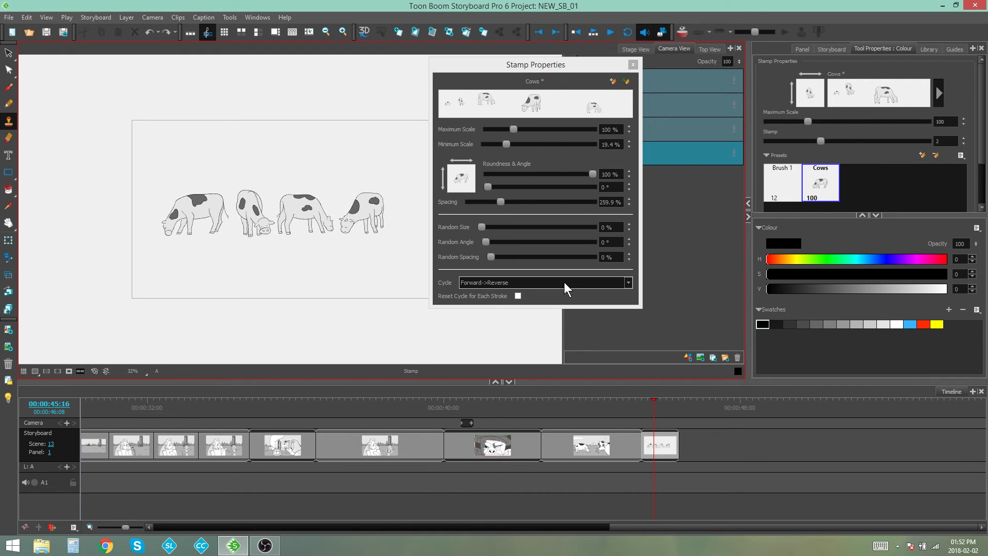
{"action": "left_click", "coordinate": [565, 283]}
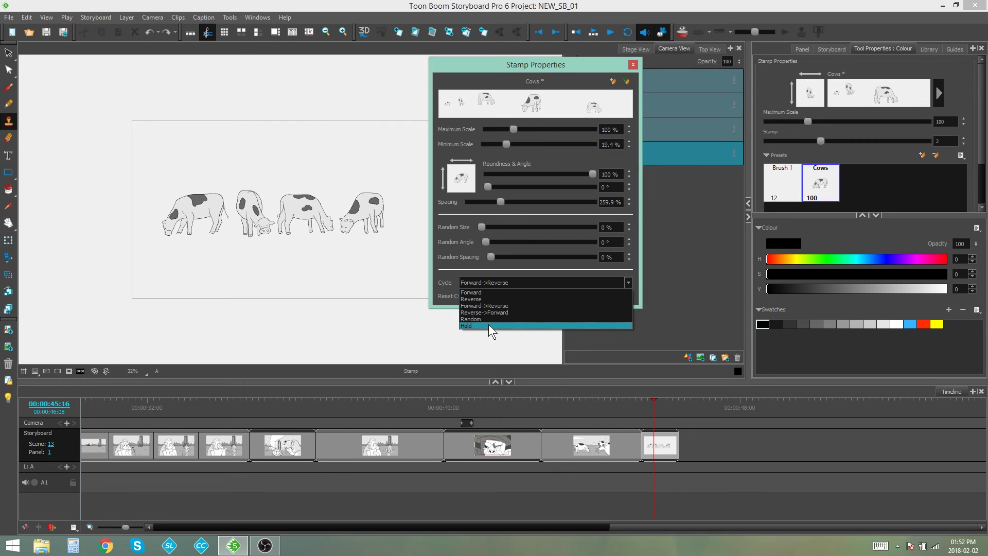
{"action": "left_click", "coordinate": [489, 326]}
- Stamp two test cows at the top left, undo them, and set Cycle to Forward
{"action": "left_click", "coordinate": [137, 138]}
{"action": "left_click", "coordinate": [286, 143]}
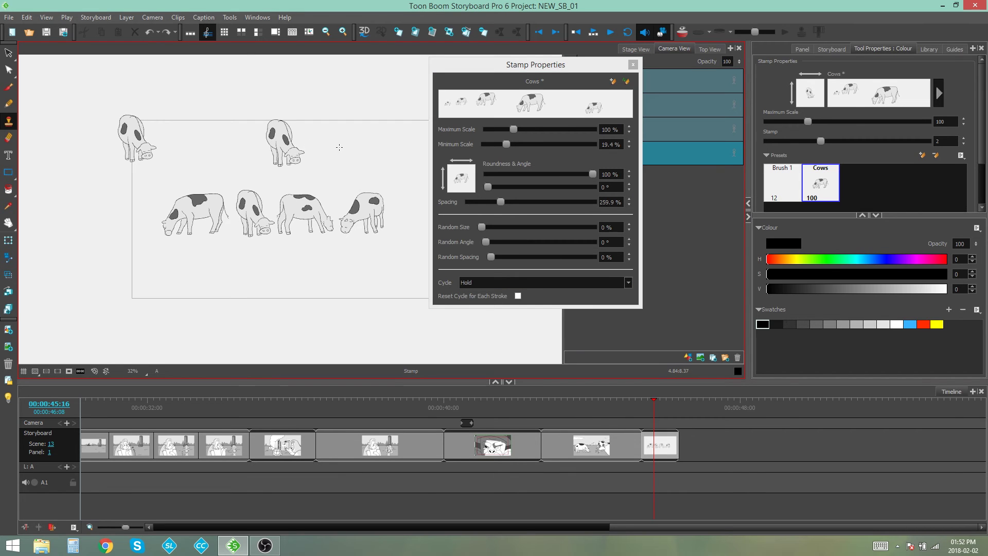
{"action": "key", "text": "ctrl+z"}
{"action": "key", "text": "ctrl+z"}
{"action": "left_click", "coordinate": [541, 282]}
{"action": "left_click", "coordinate": [453, 292]}
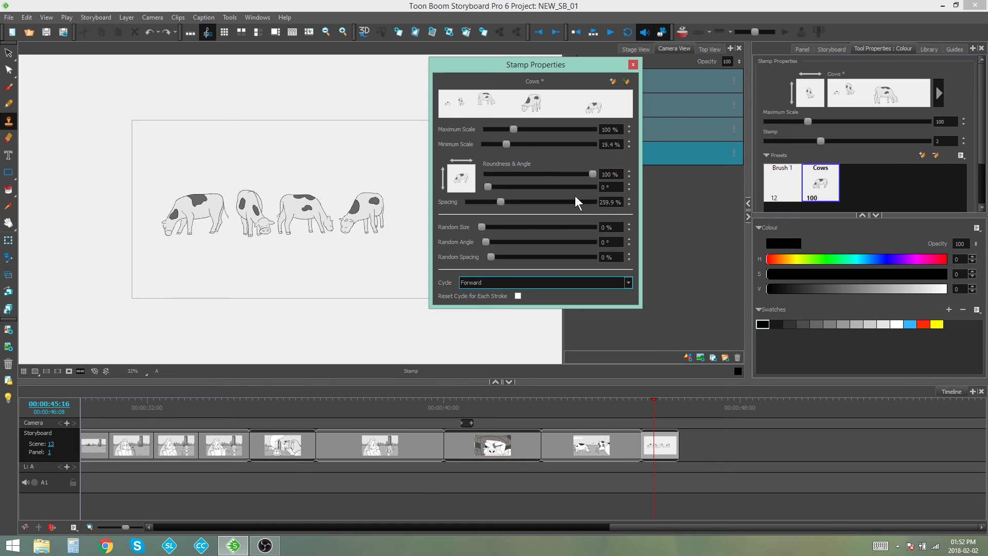
- Close the stamp settings, jump to the farm-scene panel at 00:00:38:07, and select its Cows layer
{"action": "left_click", "coordinate": [633, 65]}
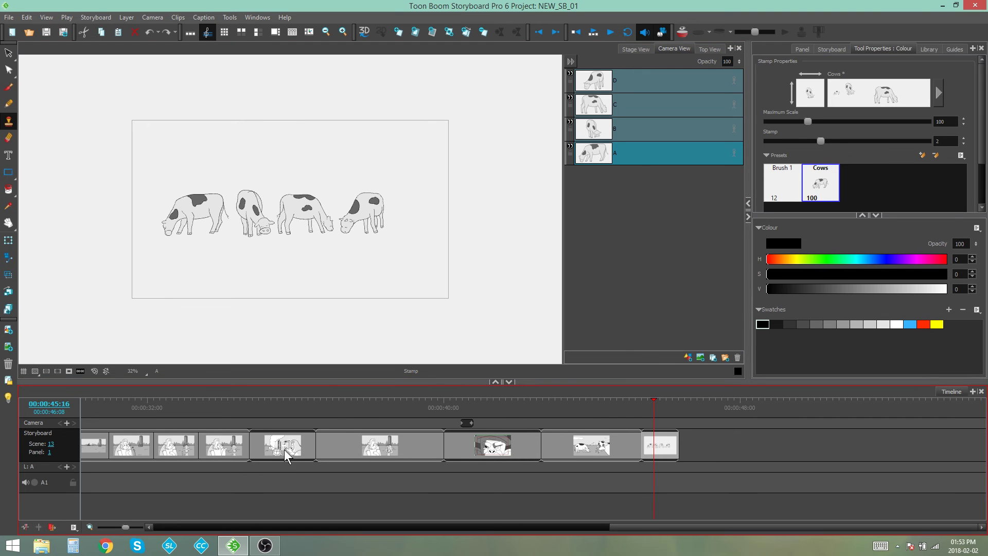
{"action": "left_click", "coordinate": [381, 418]}
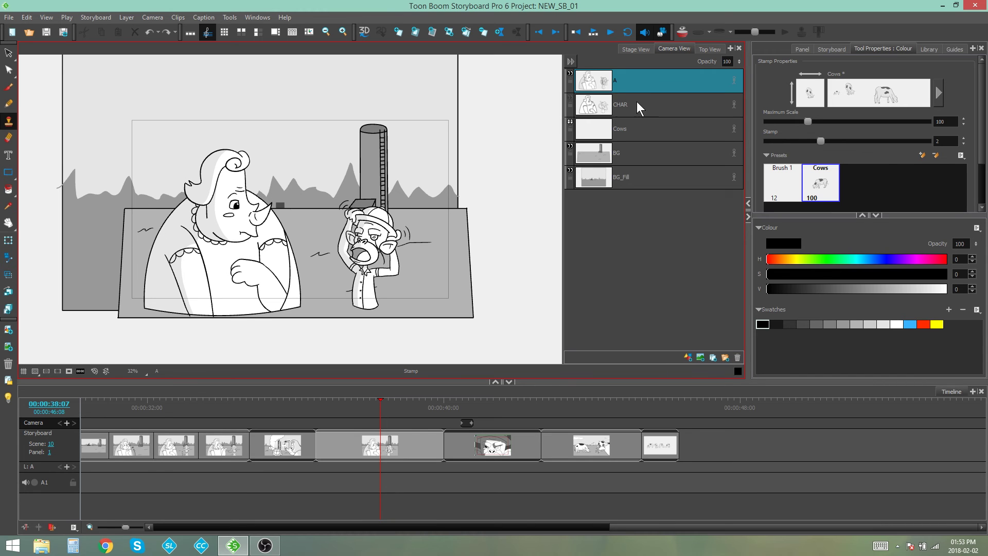
{"action": "left_click", "coordinate": [643, 128]}
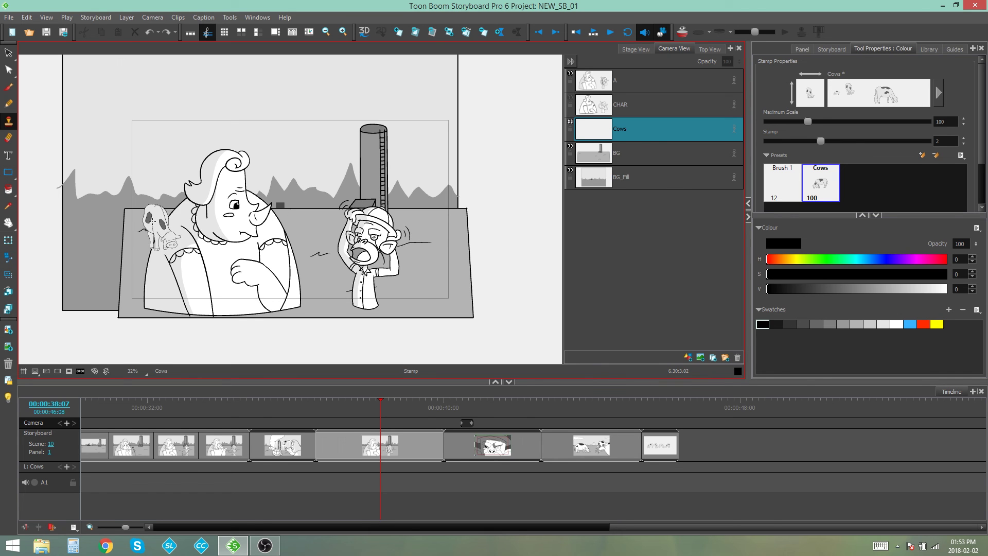
- Stamp six cows across the field, from a small one by the rhino's head to the right edge
{"action": "left_click", "coordinate": [156, 202]}
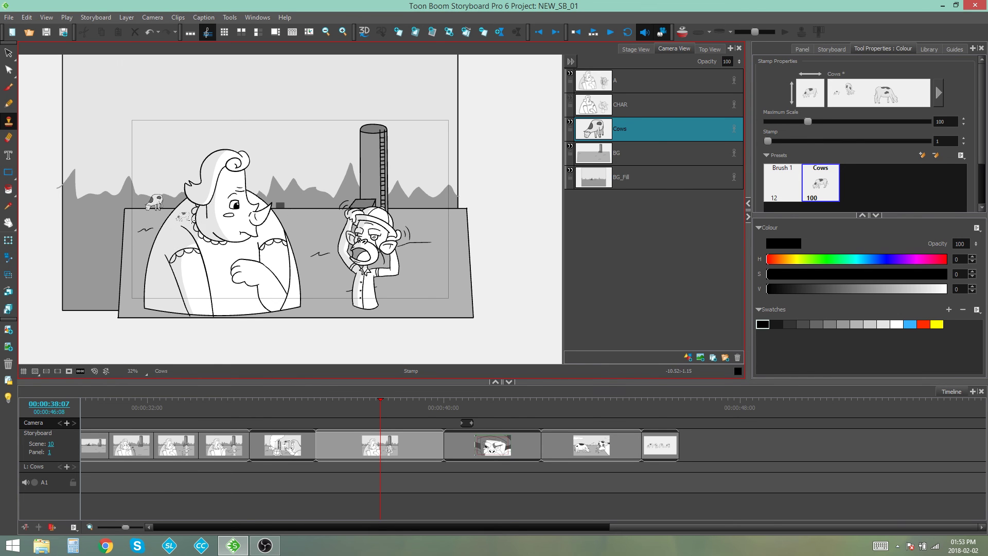
{"action": "left_click", "coordinate": [284, 239]}
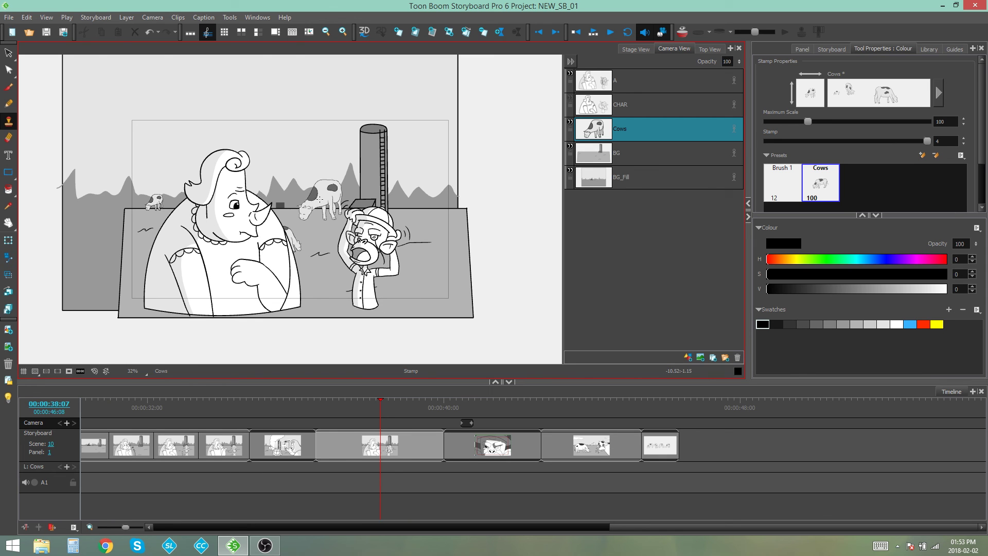
{"action": "left_click", "coordinate": [318, 203]}
{"action": "left_click", "coordinate": [412, 222]}
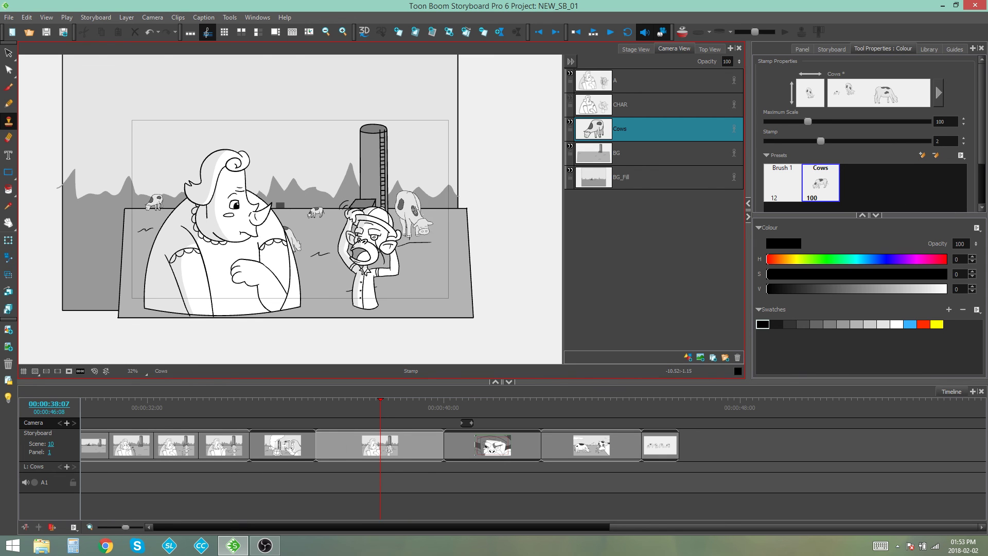
{"action": "left_click", "coordinate": [479, 235]}
{"action": "left_click", "coordinate": [386, 289]}
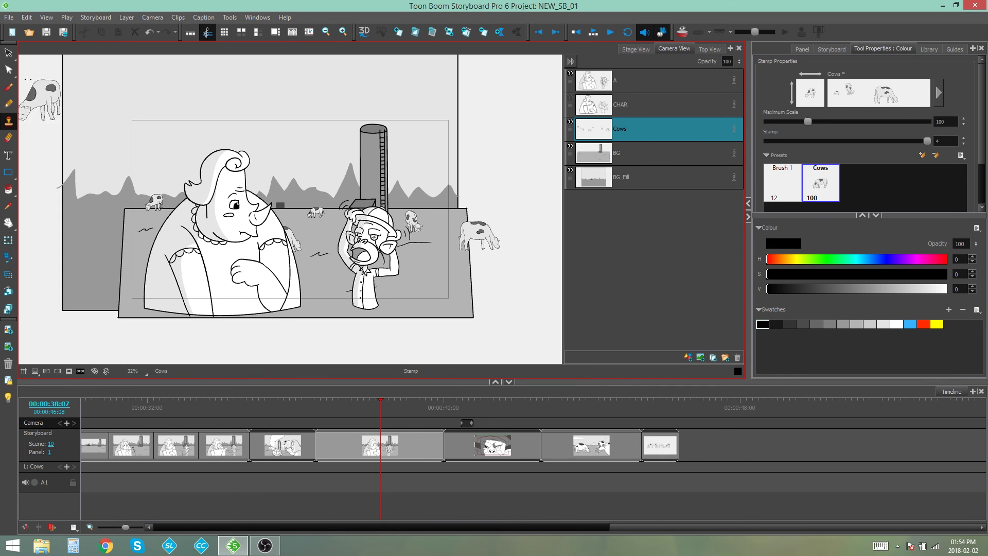
- Lasso-select the small cow beside the rhino with the Select tool, then deselect it
{"action": "left_click", "coordinate": [6, 55]}
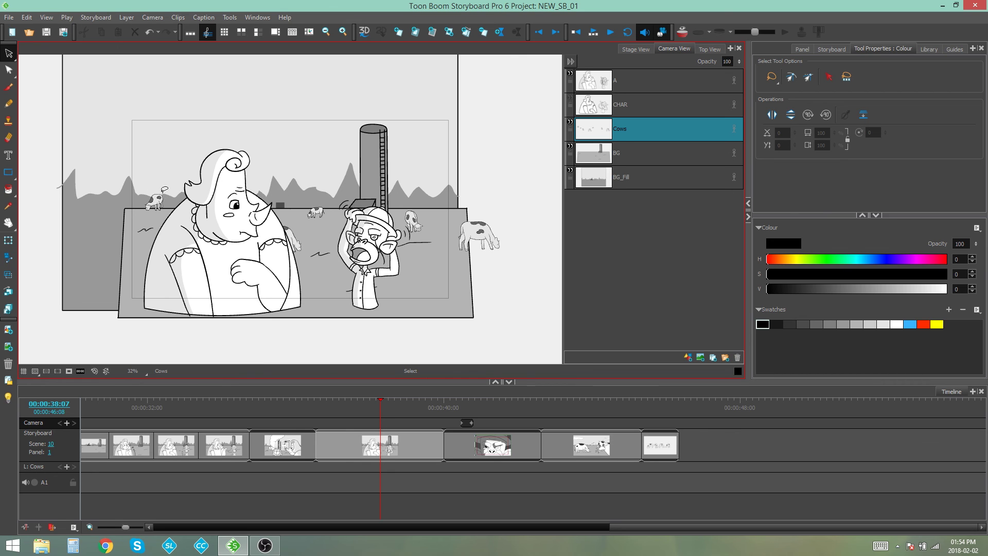
{"action": "mouse_move", "coordinate": [165, 189]}
{"action": "left_mouse_down"}
{"action": "mouse_move", "coordinate": [145, 189]}
{"action": "mouse_move", "coordinate": [174, 202]}
{"action": "mouse_move", "coordinate": [165, 190]}
{"action": "mouse_move", "coordinate": [155, 199]}
{"action": "left_mouse_up"}
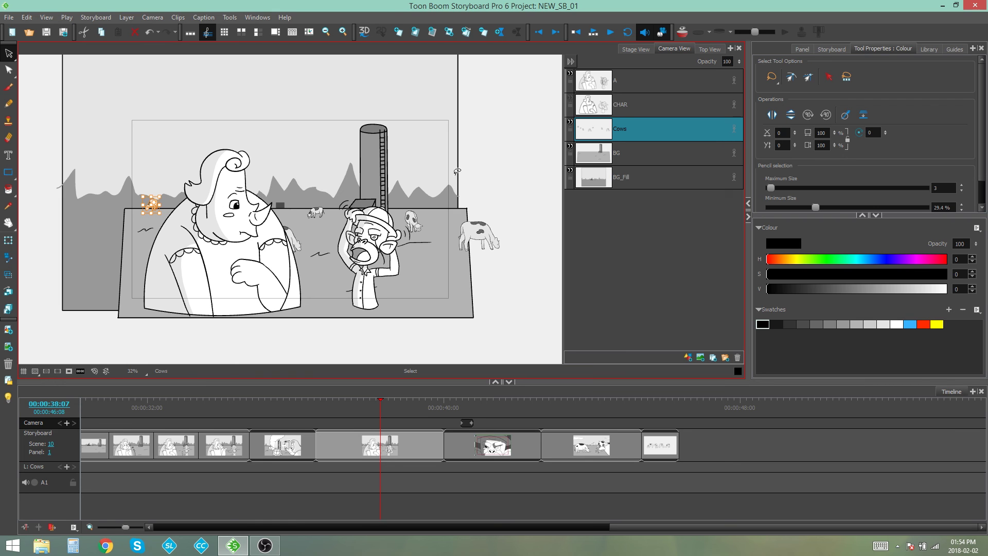
{"action": "left_click", "coordinate": [295, 273]}
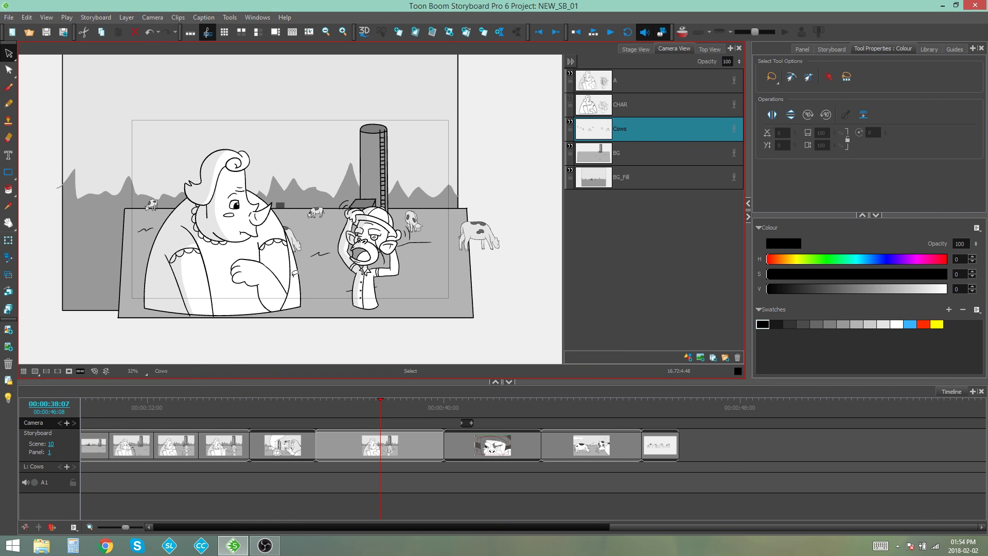